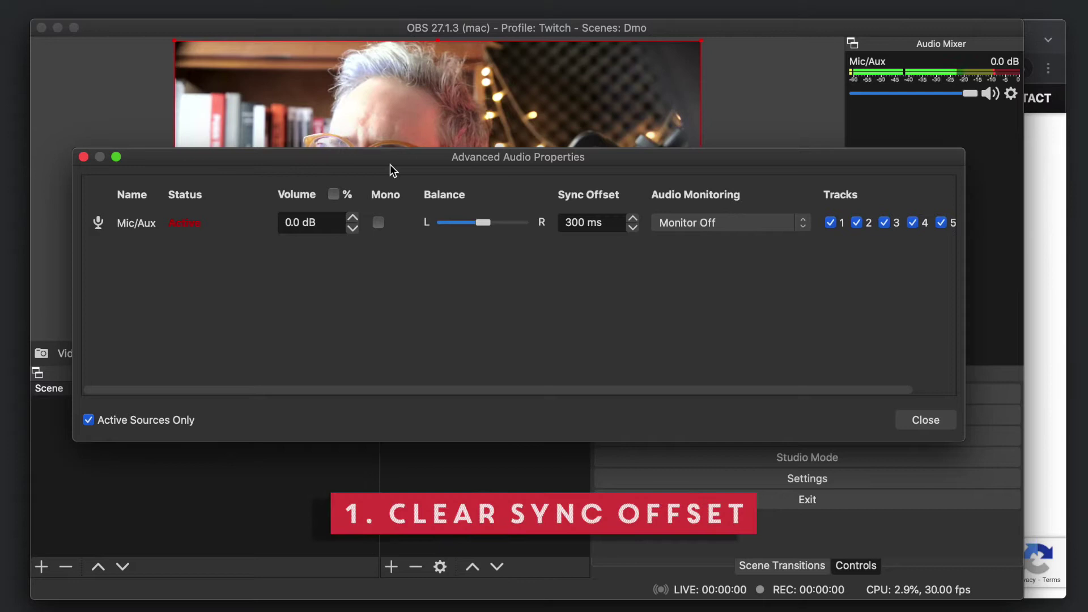
Change the Mic/Aux Sync Offset in Advanced Audio Properties from 300 ms to 0 ms.
left_click(83, 157)
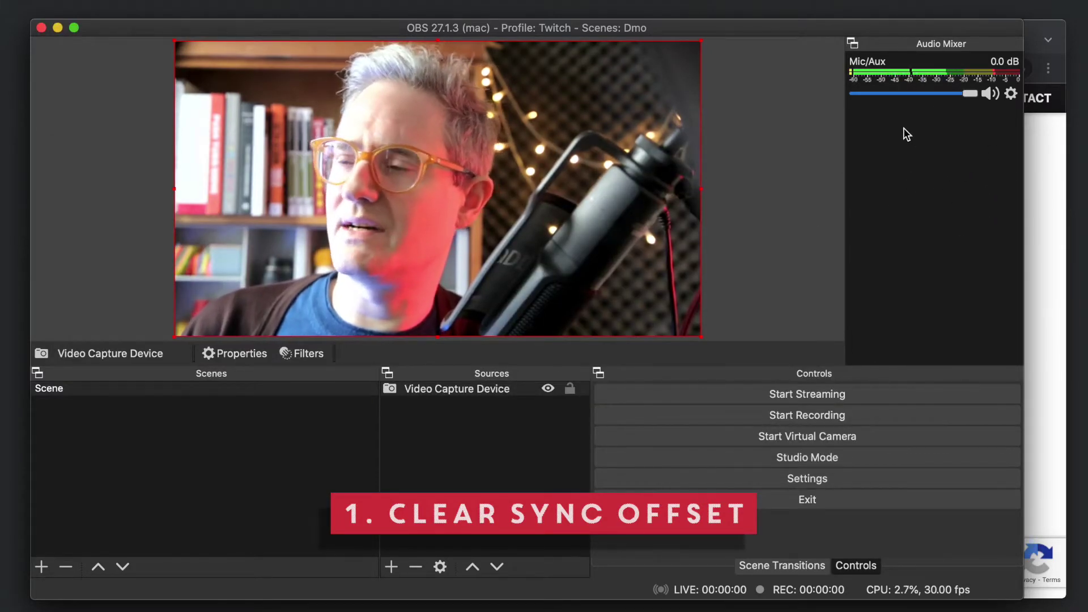
right_click(882, 87)
left_click(944, 276)
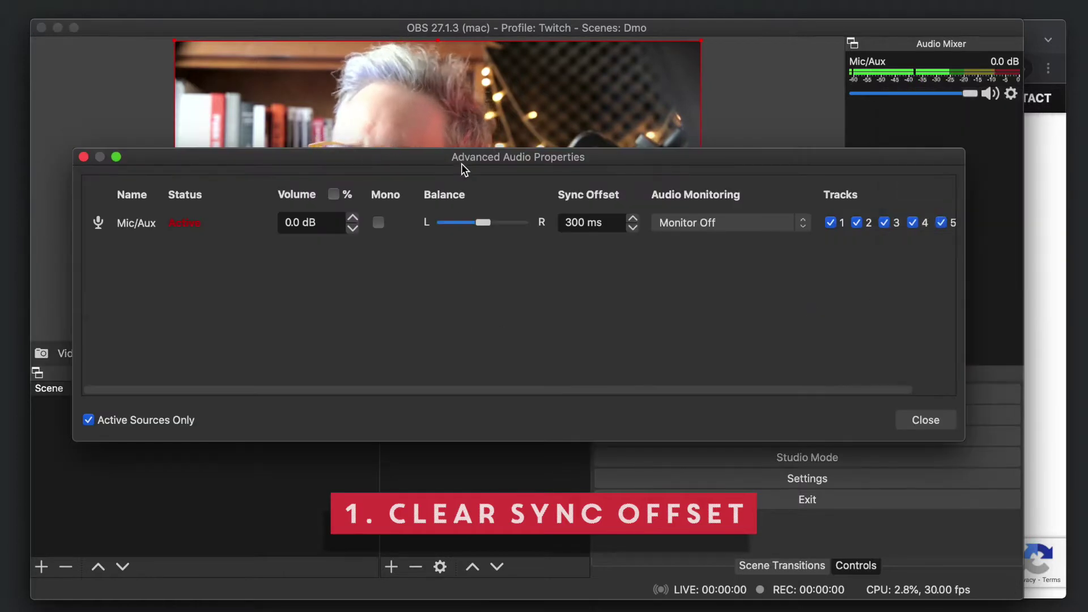
left_click_drag(461, 164, 448, 231)
left_click(583, 289)
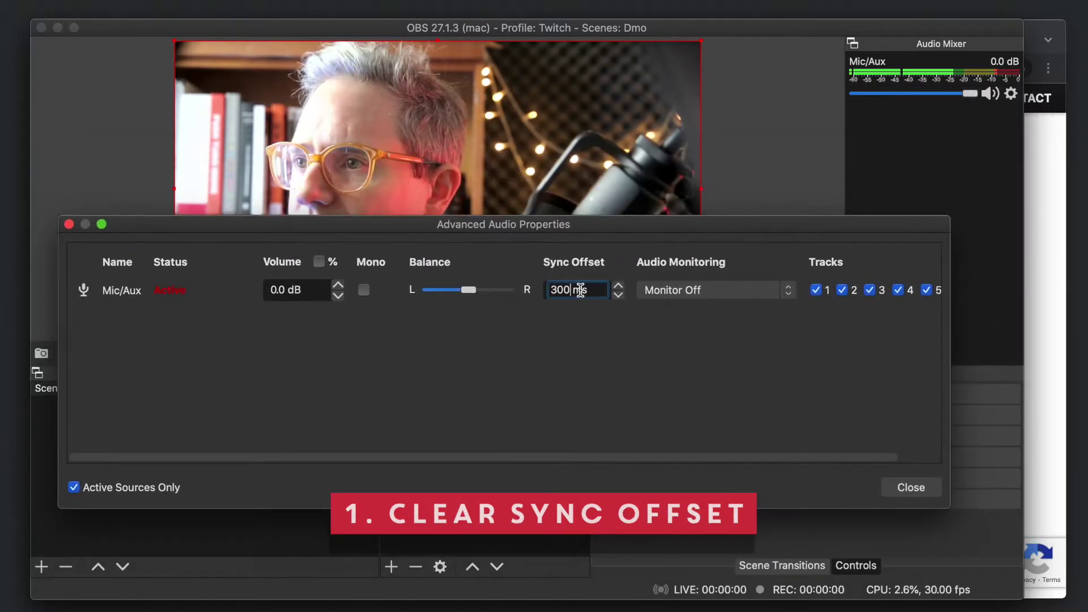
left_click_drag(582, 289, 503, 292)
type("0")
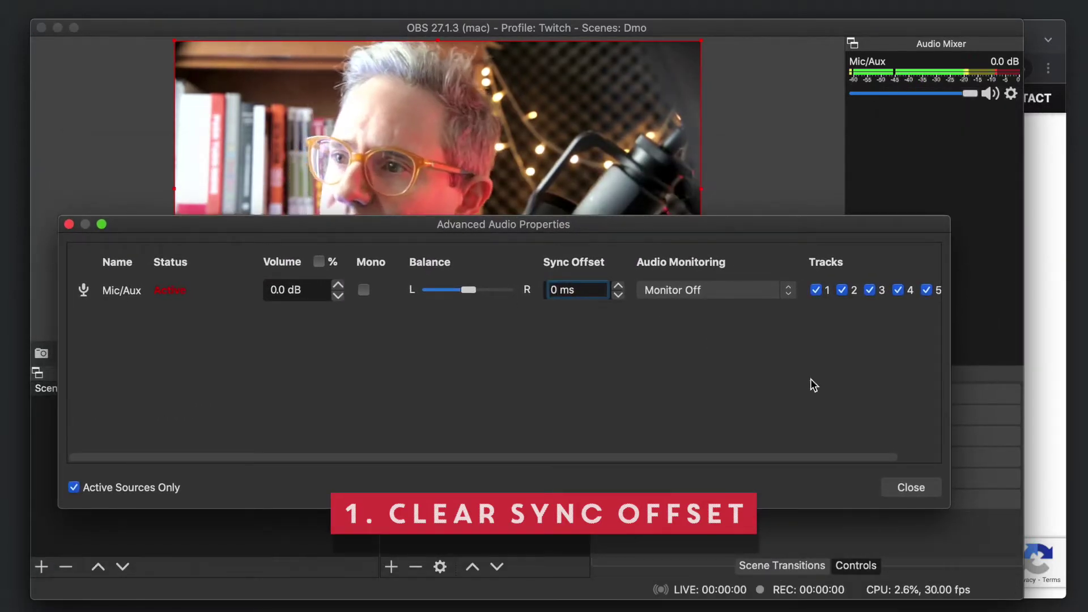
left_click(913, 489)
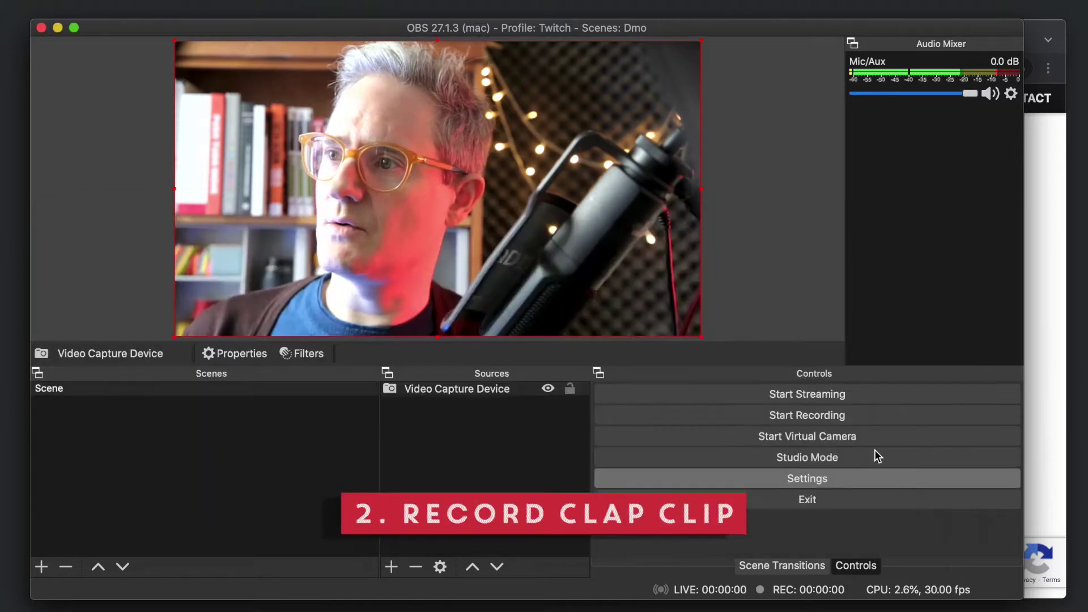
left_click(788, 417)
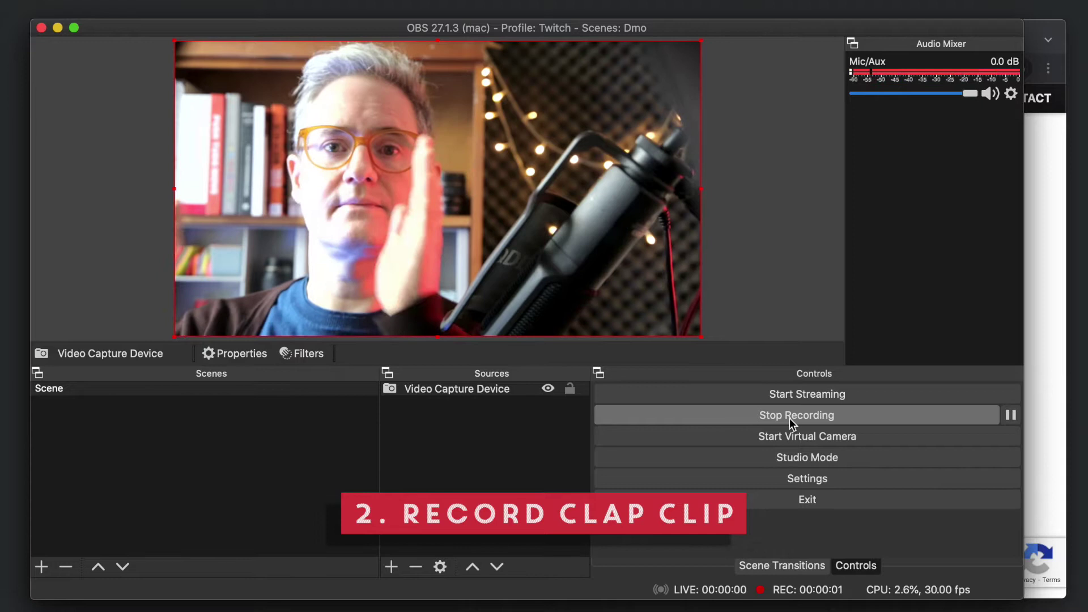
left_click(790, 417)
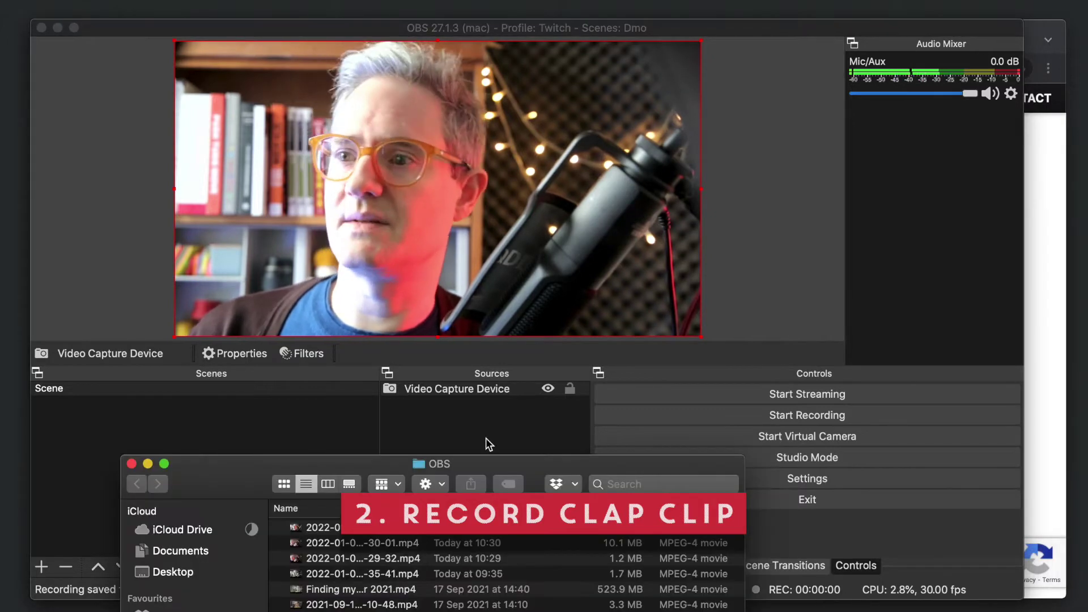
left_click_drag(486, 448, 505, 190)
scroll(464, 328, "down", 5)
scroll(465, 321, "up", 5)
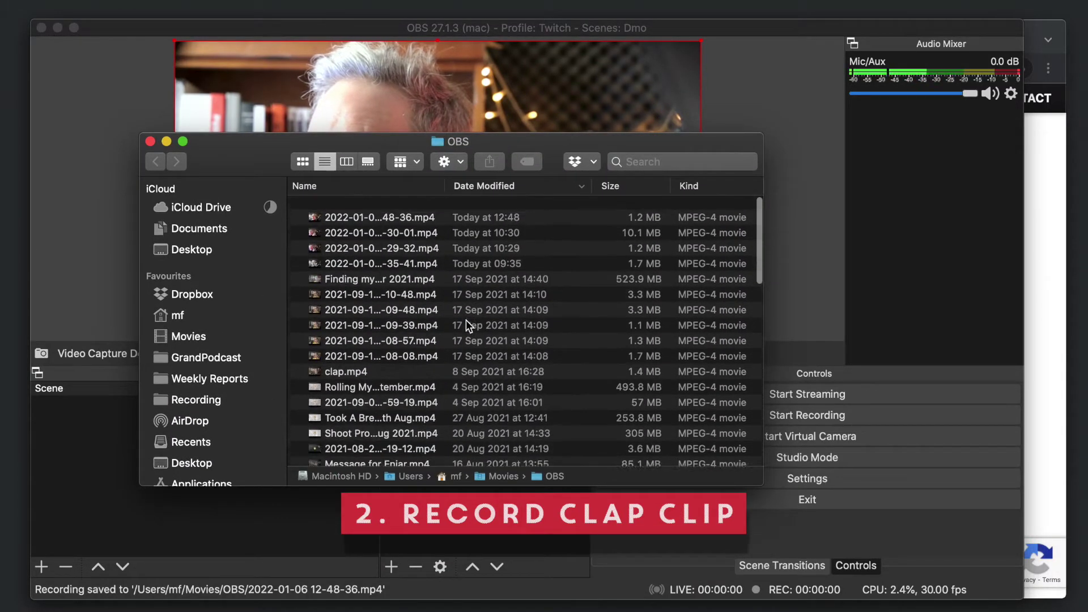
left_click(382, 208)
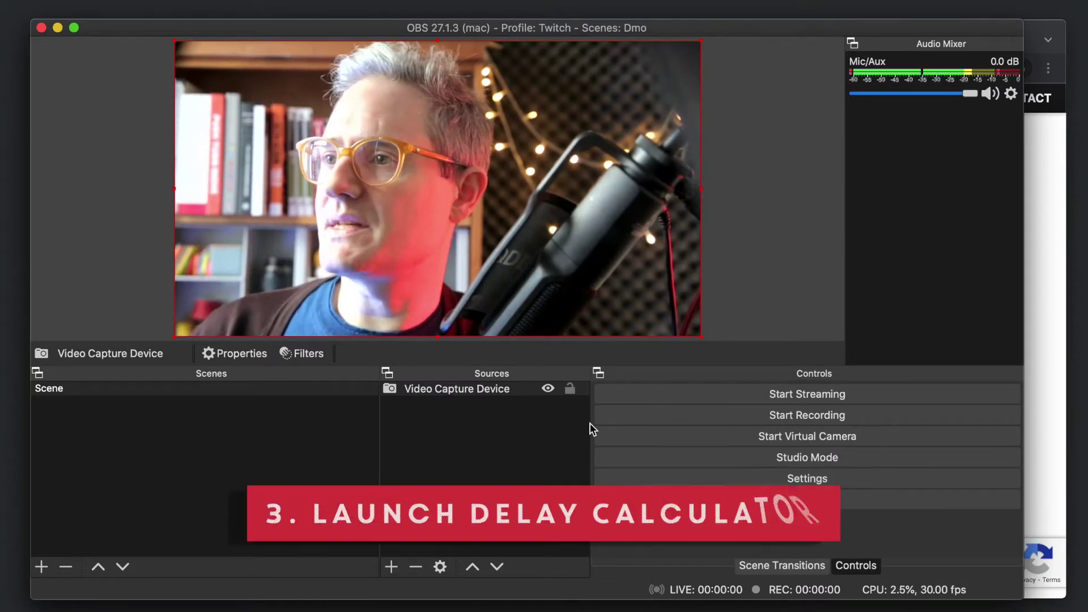
In Chrome, launch the Delay Calculator from the Squares TV article.
key("super+Tab")
key("Tab")
scroll(451, 376, "down", 10)
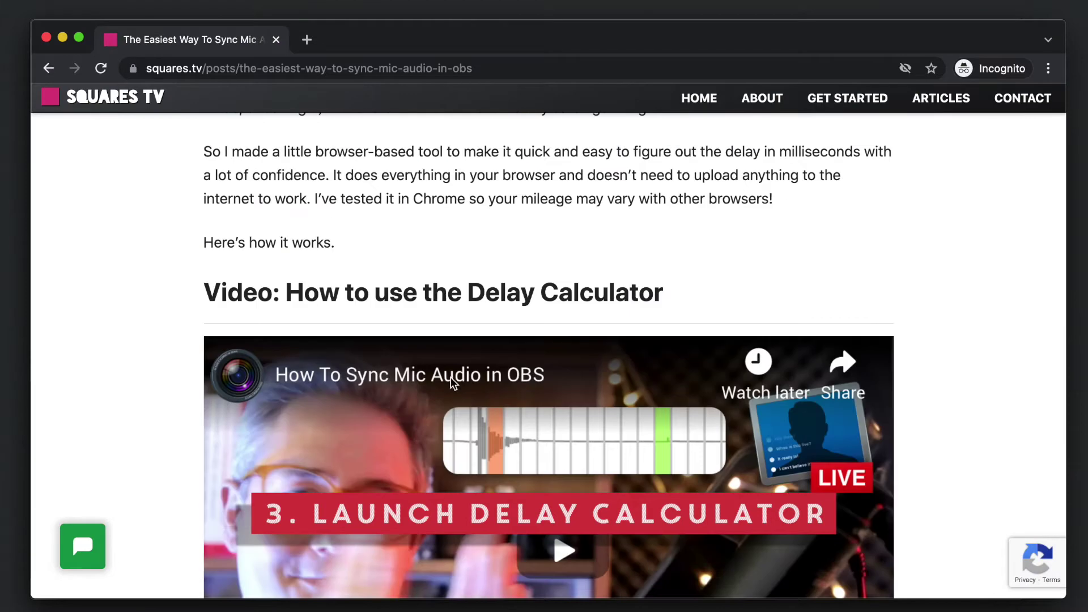
scroll(502, 412, "down", 3)
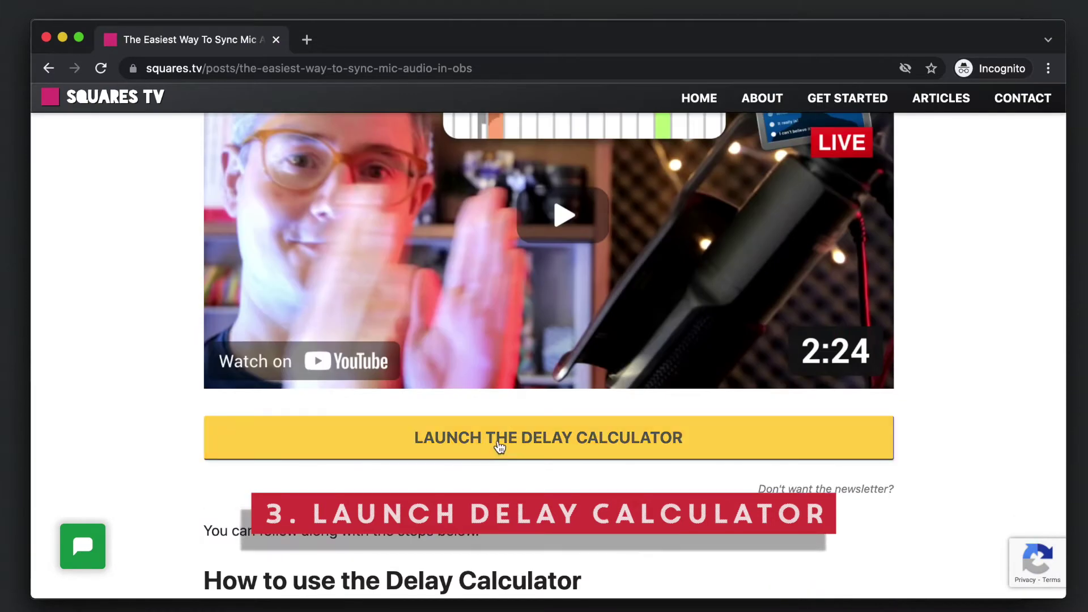
left_click(499, 440)
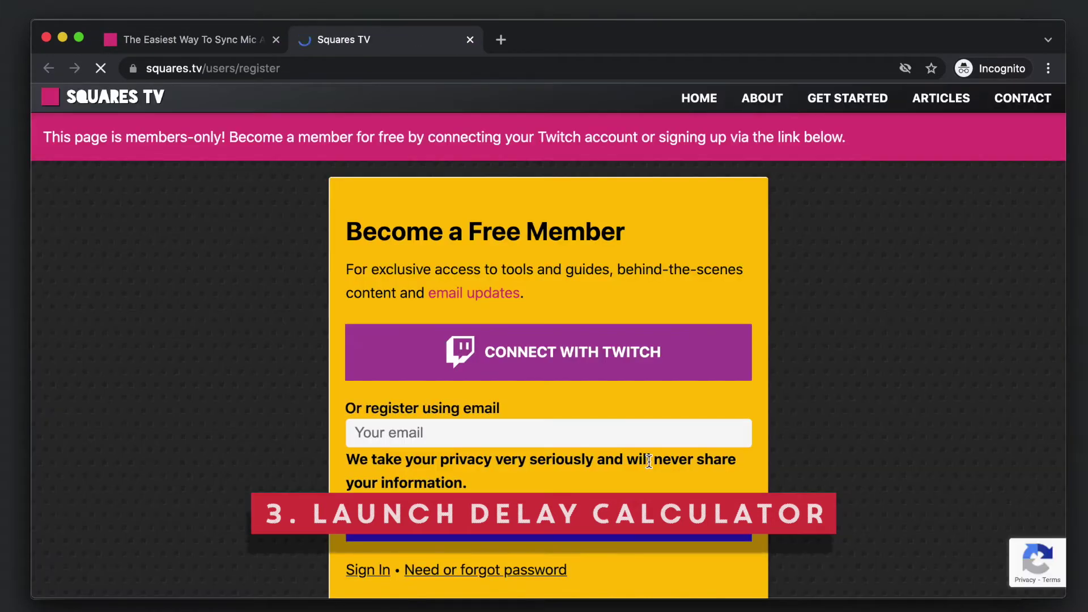
Scroll the members-only registration page down to the Become a Free Member form.
scroll(757, 475, "down", 1)
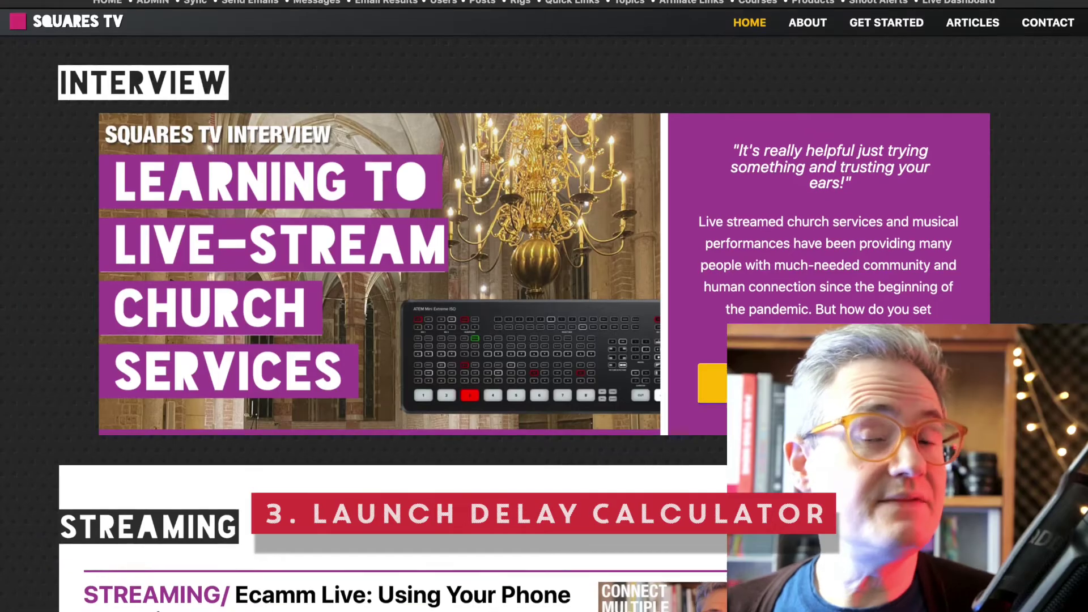
scroll(544, 306, "down", 8)
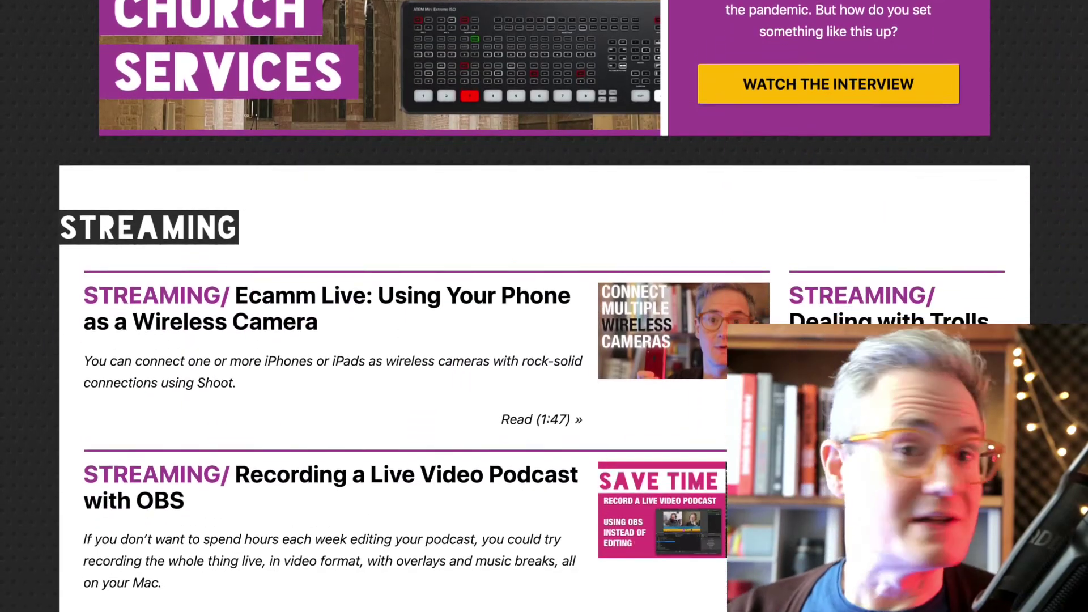
scroll(544, 306, "down", 10)
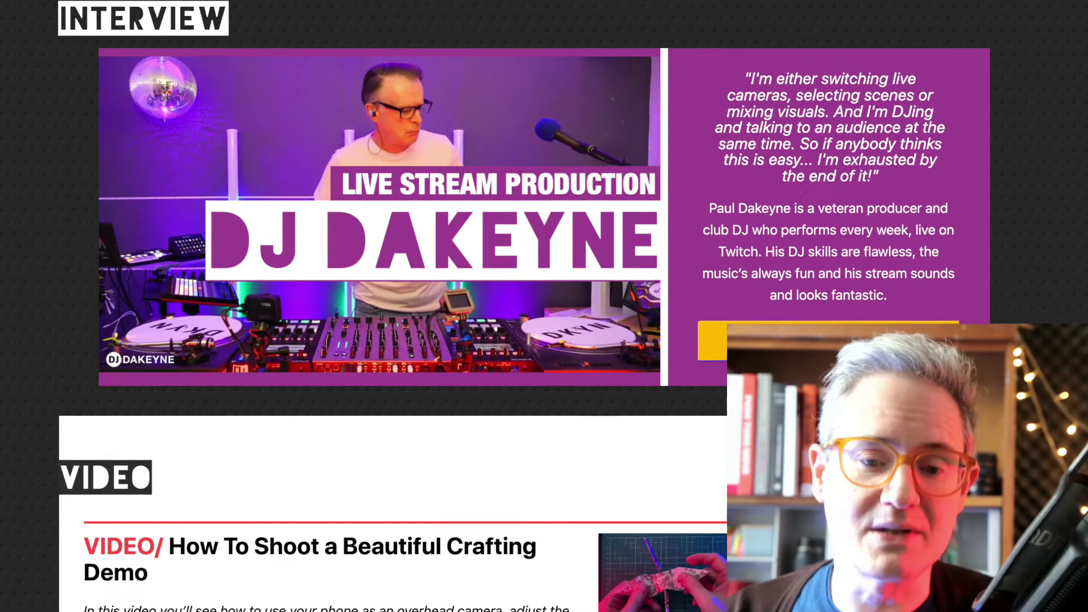
scroll(544, 306, "down", 12)
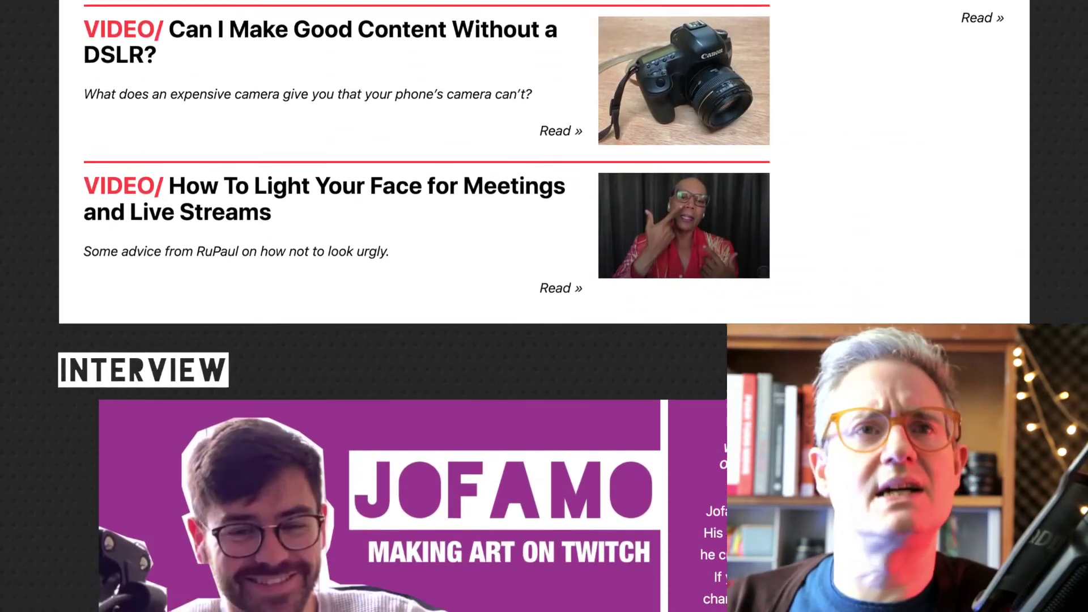
scroll(544, 306, "down", 12)
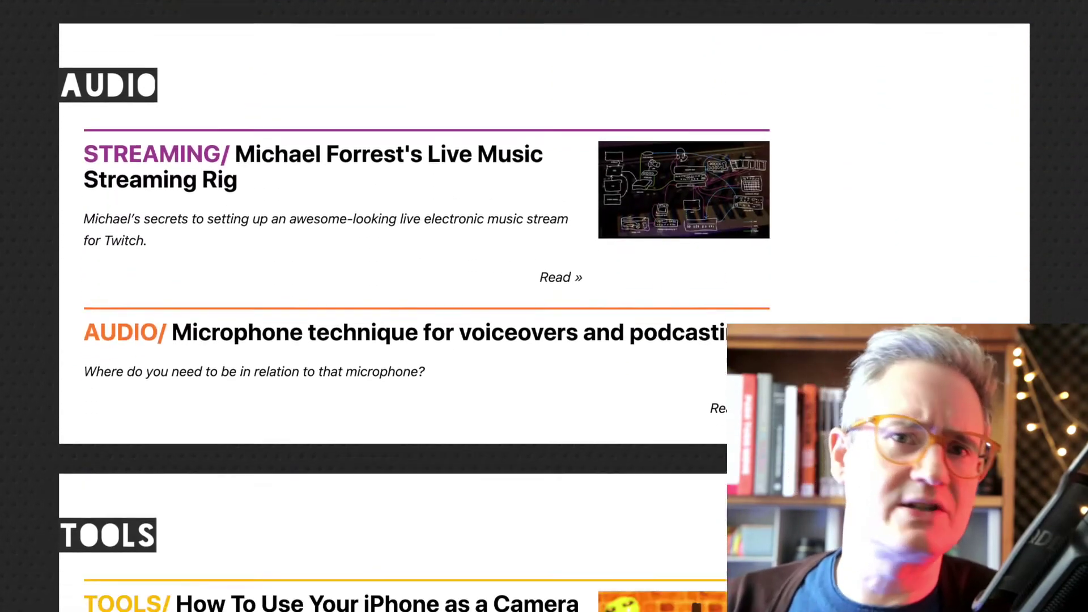
scroll(544, 306, "down", 12)
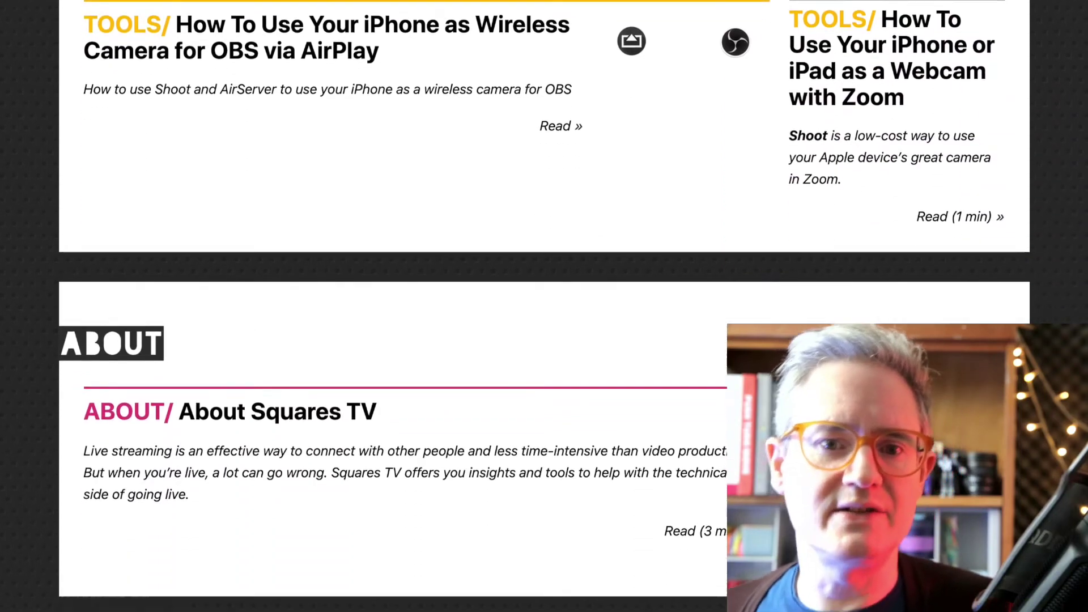
scroll(544, 306, "down", 6)
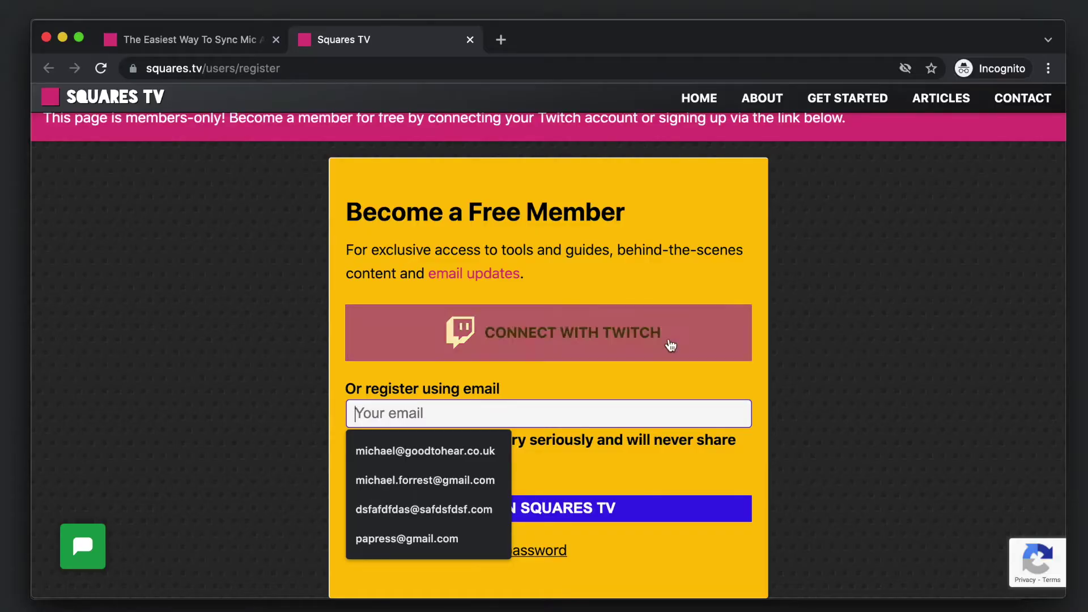
Fill in the free membership form with the email address and submit it.
type("fasdsfdsafsd@")
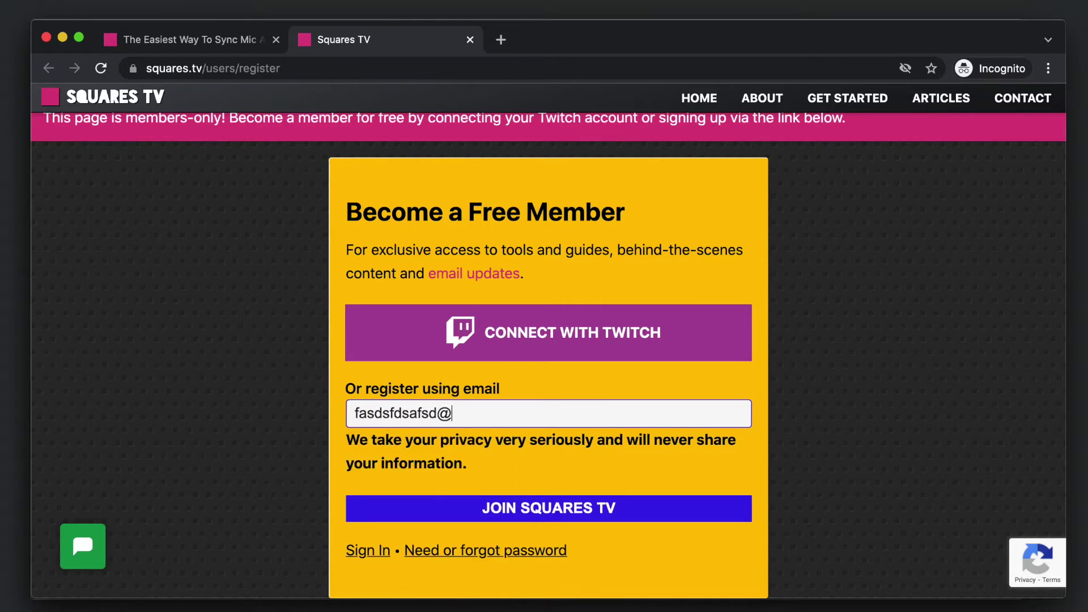
key("super+v")
left_click(621, 507)
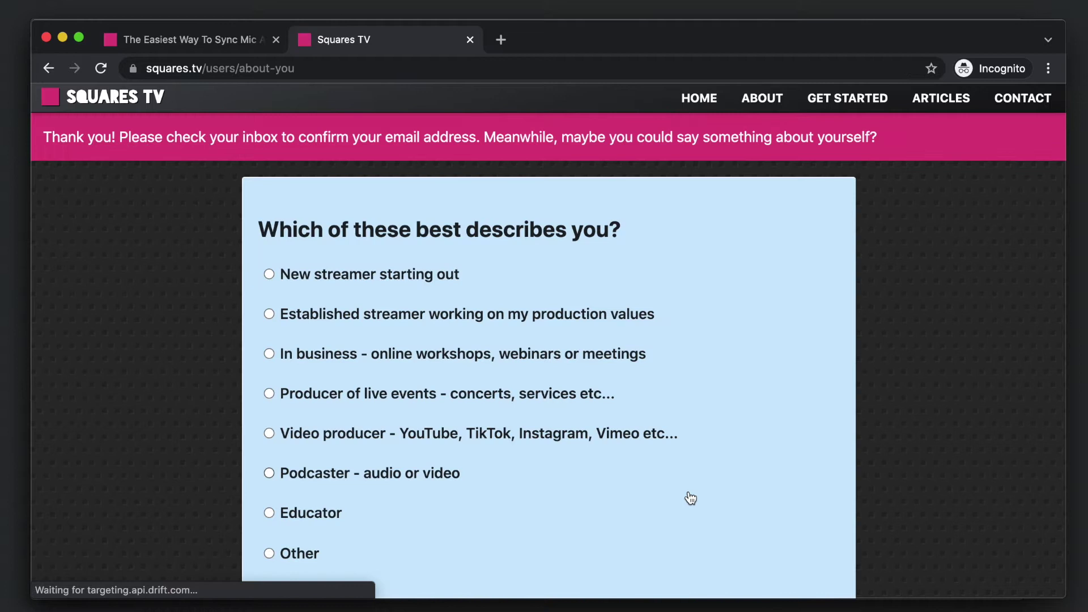
scroll(690, 498, "down", 5)
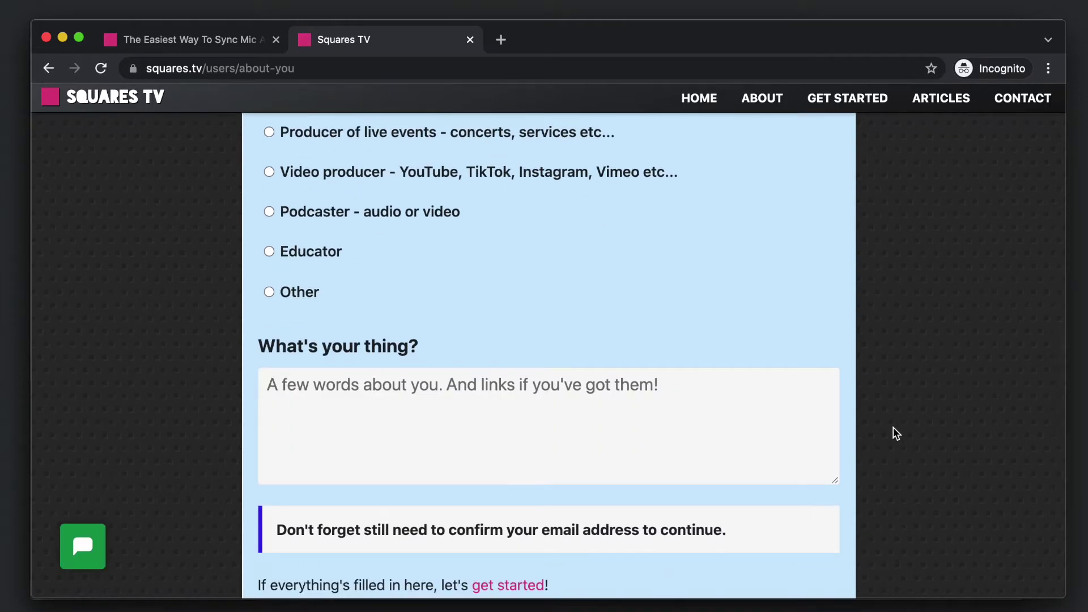
scroll(580, 312, "down", 2)
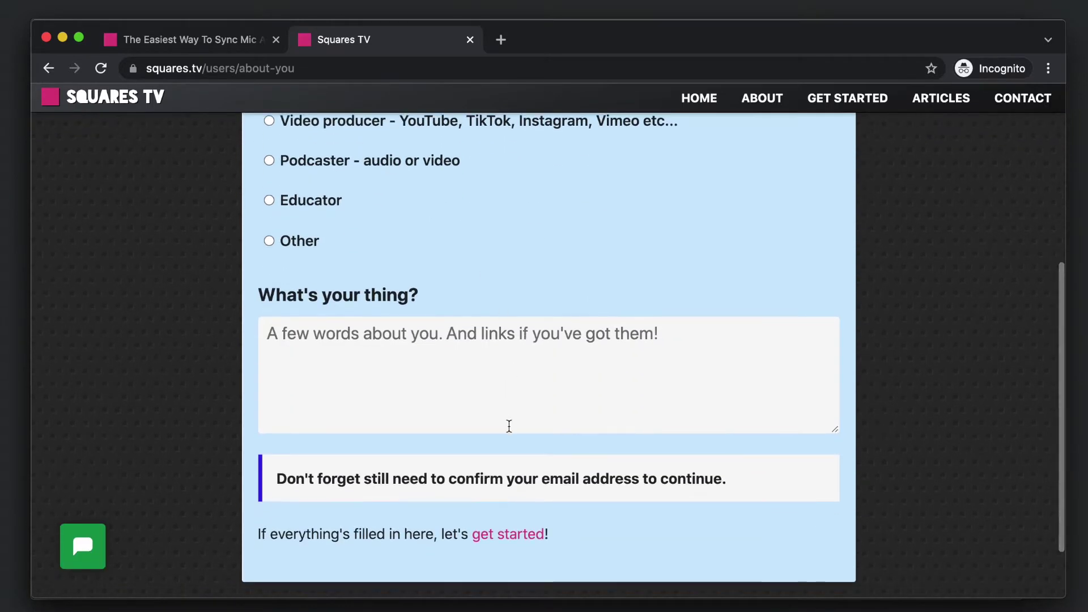
left_click_drag(275, 478, 748, 473)
left_click(751, 472)
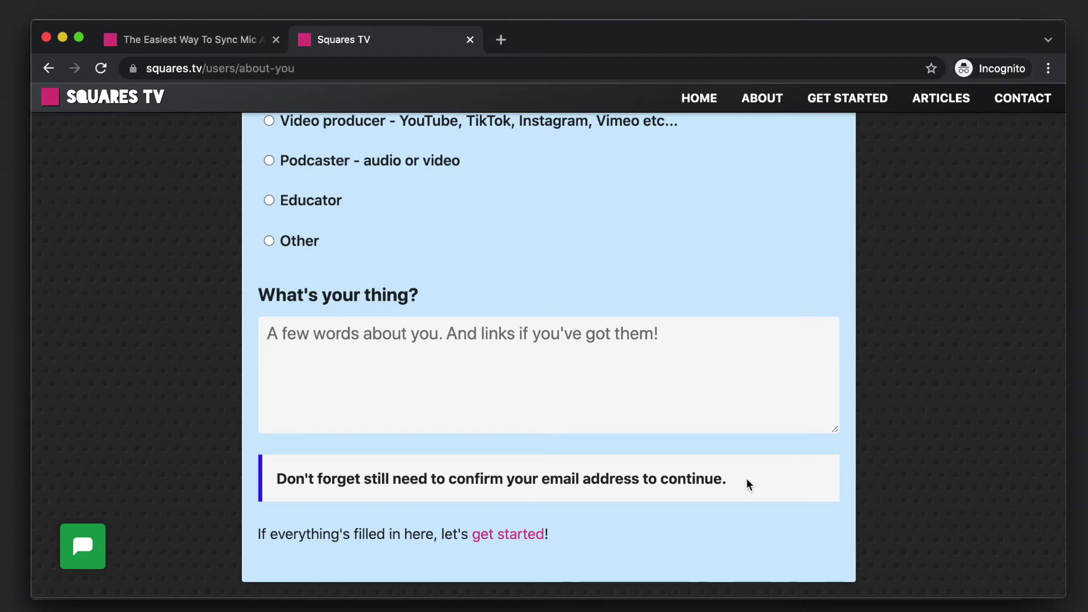
Open the email confirmation link, then return to the Squares TV page.
key("super+Tab")
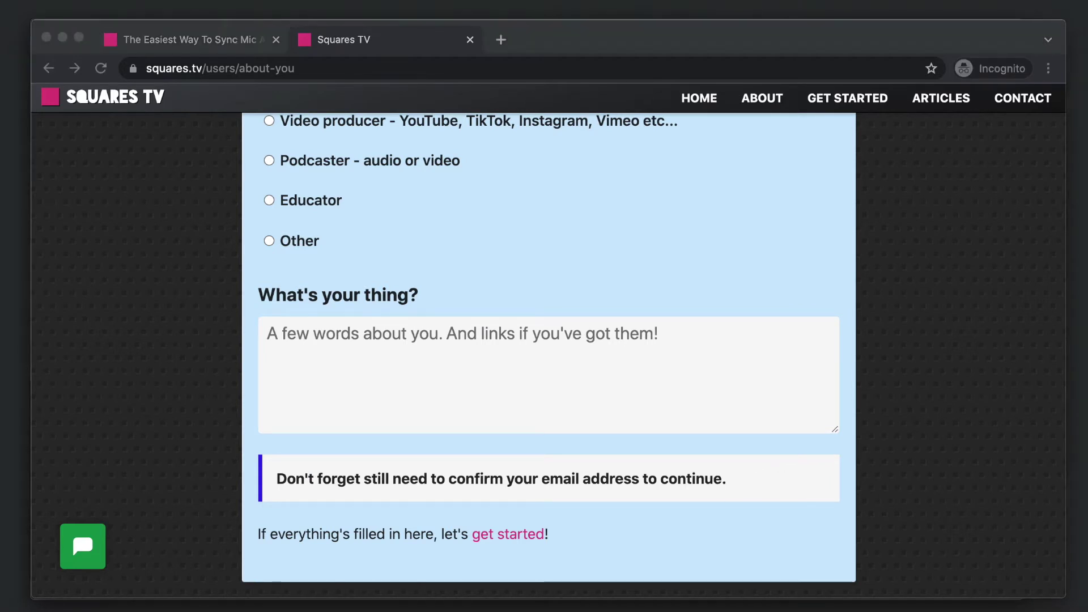
left_click(692, 8)
left_click(375, 40)
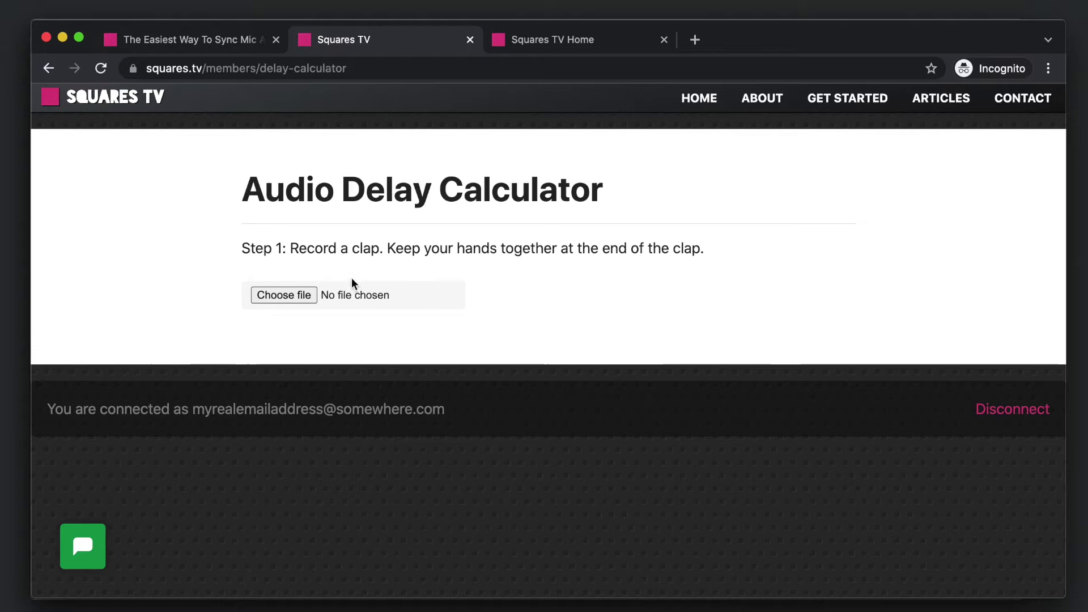
left_click(352, 284)
left_click_drag(531, 142, 917, 214)
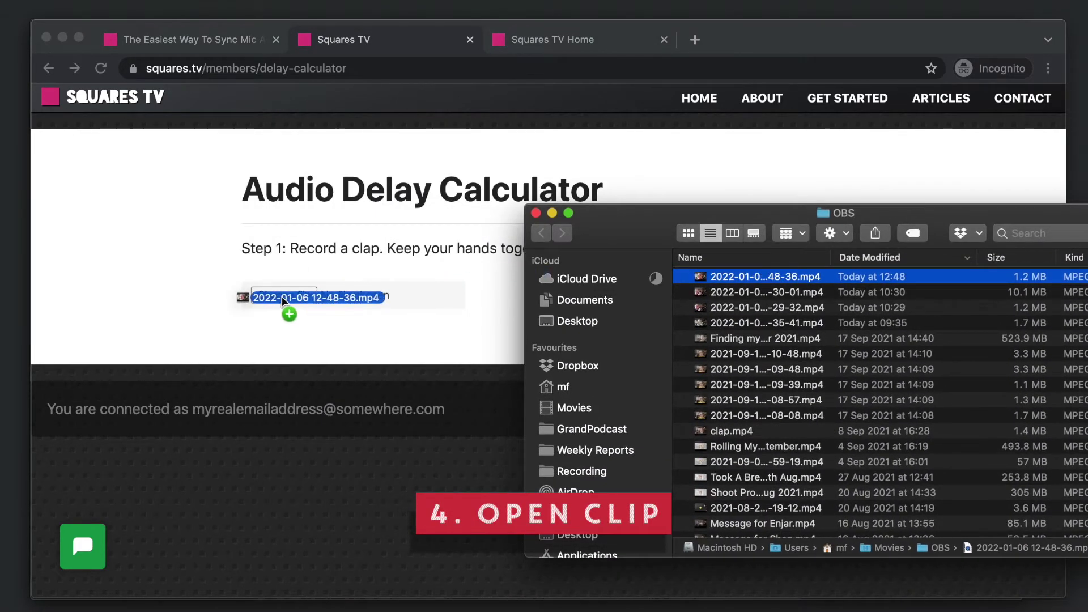
left_click_drag(288, 299, 289, 299)
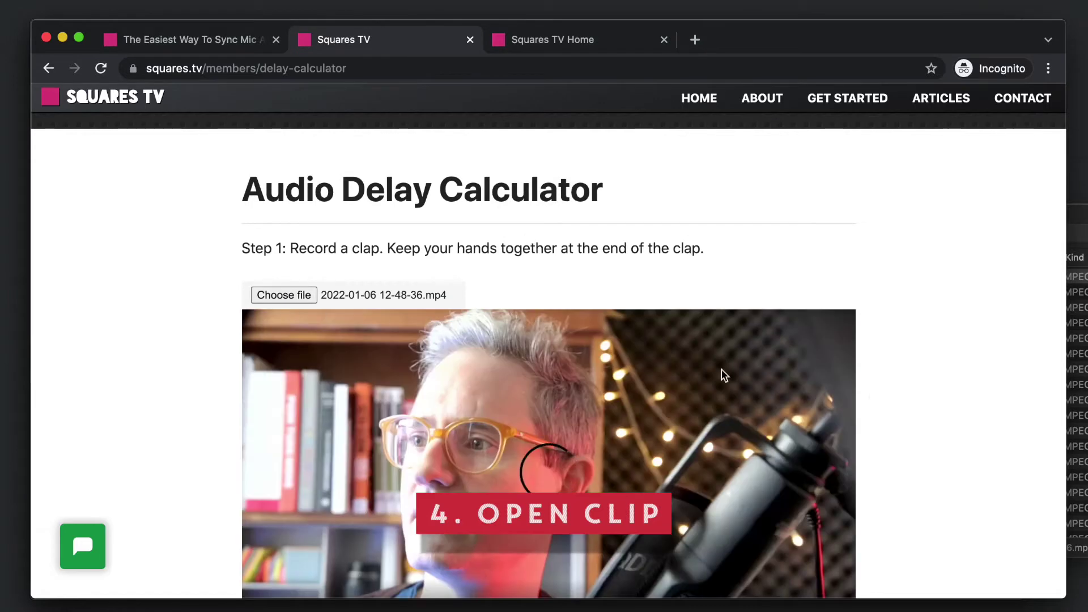
scroll(868, 401, "down", 3)
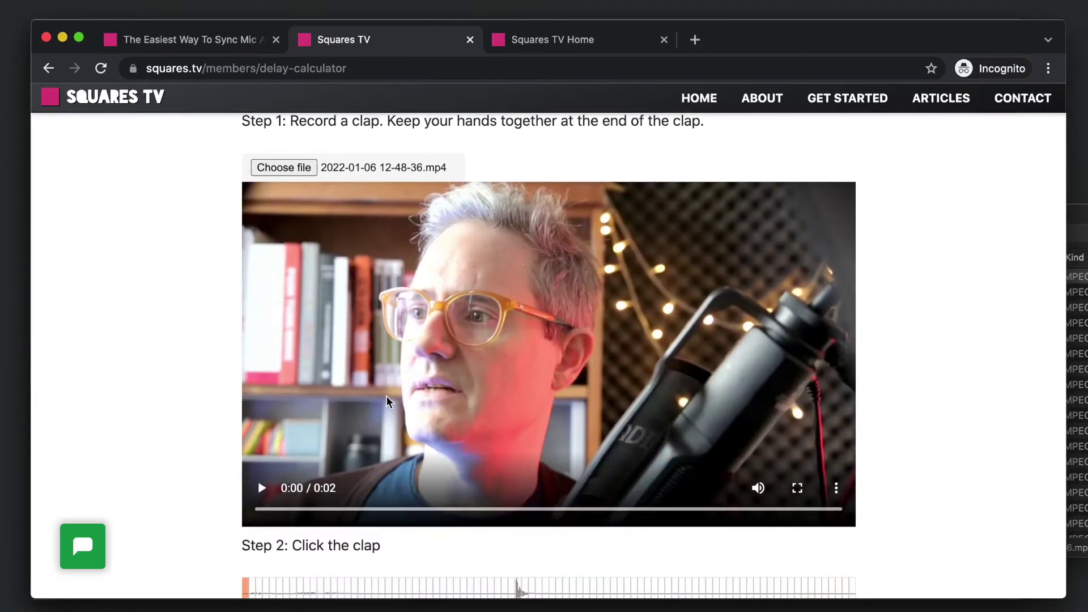
scroll(671, 463, "down", 3)
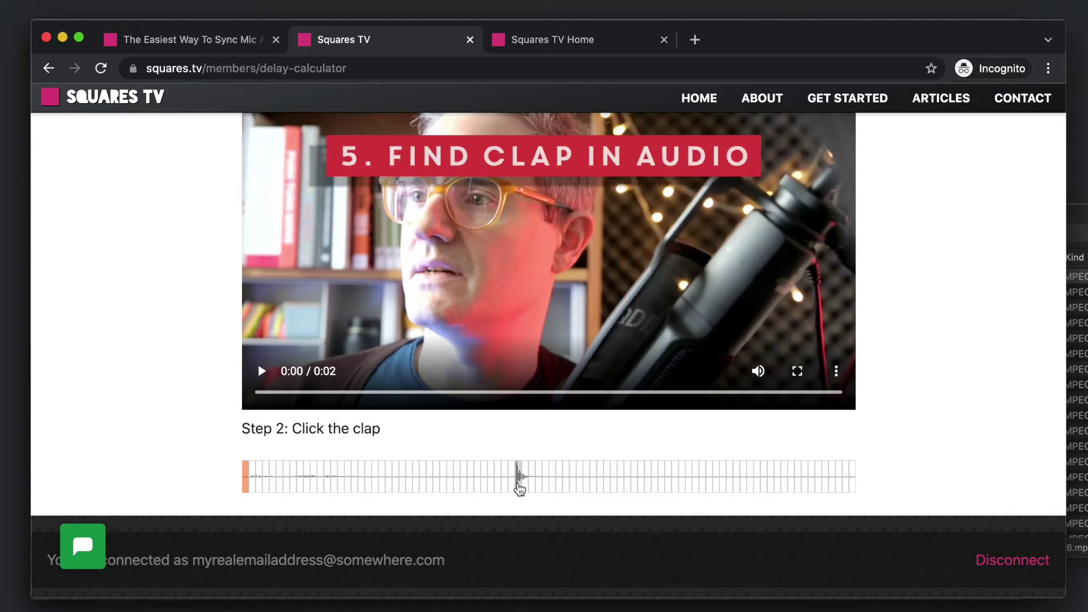
Mark the clap spike in the audio waveform at about 1.333 s.
left_click(520, 488)
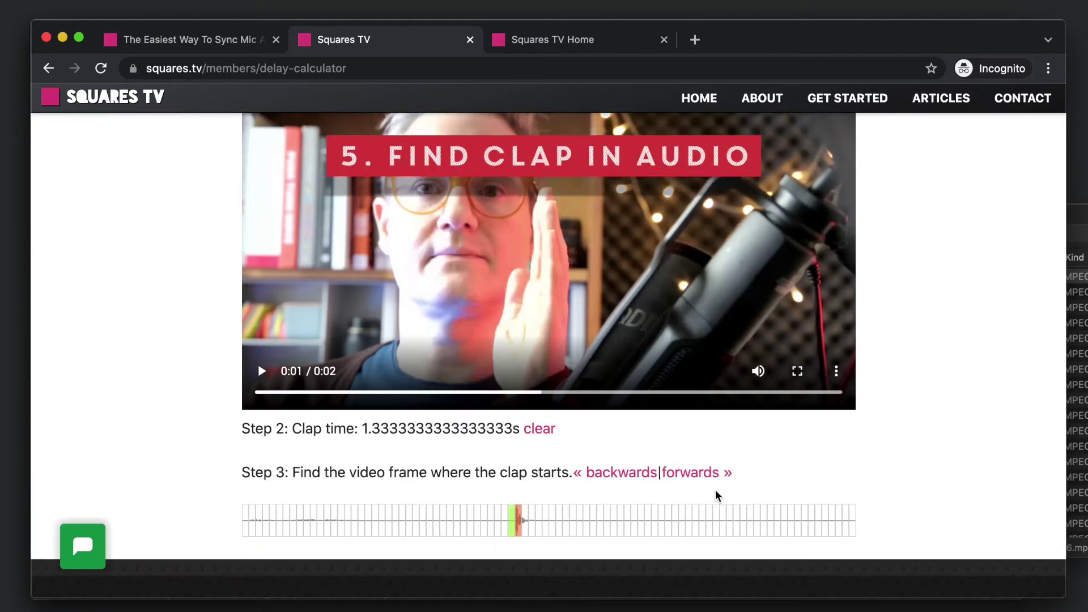
scroll(841, 498, "down", 2)
scroll(522, 429, "up", 1)
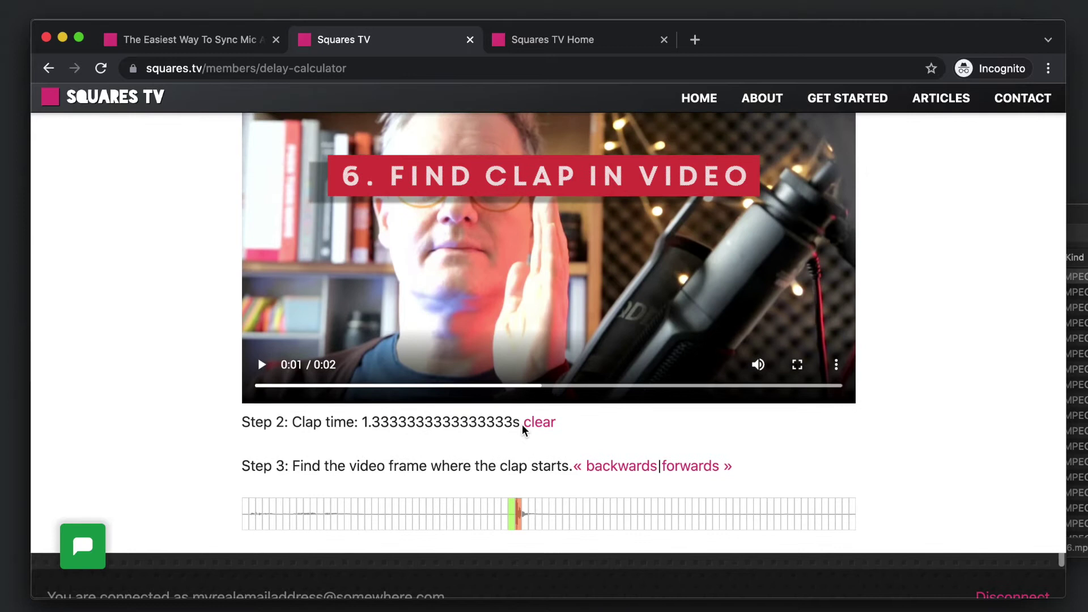
Step the video frame marker to the clap frame, giving 300 ms or 9 frames.
left_click(549, 513)
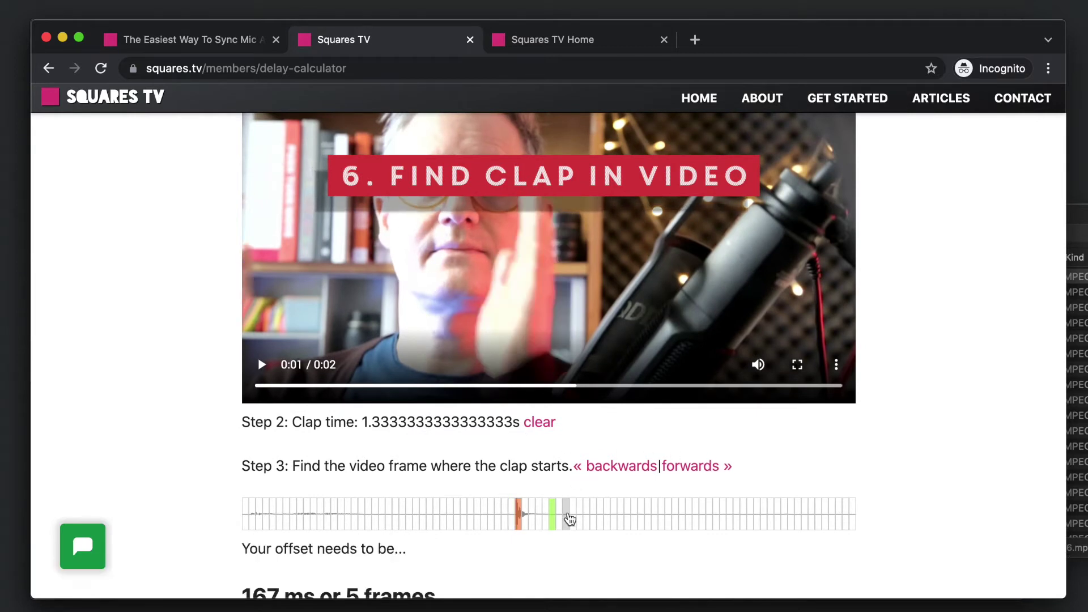
left_click(567, 513)
left_click(579, 513)
left_click(573, 514)
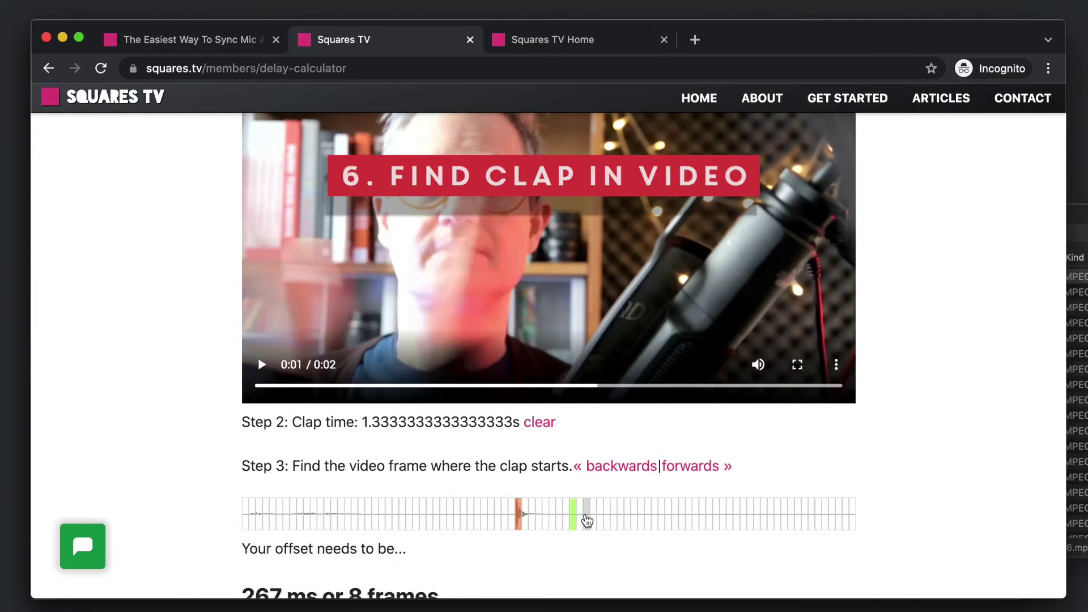
left_click(685, 465)
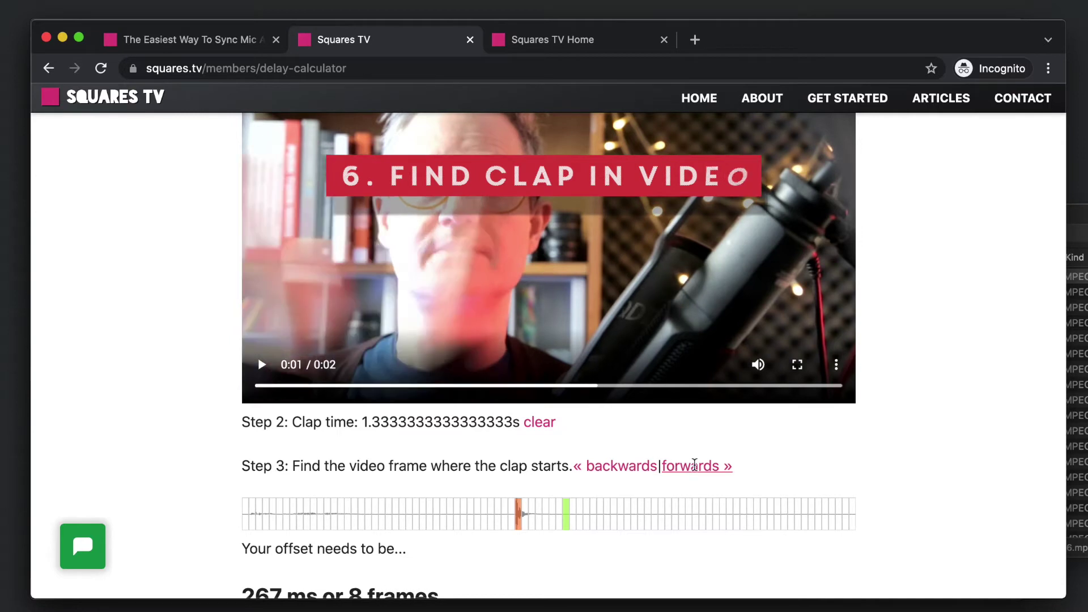
left_click(688, 465)
scroll(556, 414, "down", 5)
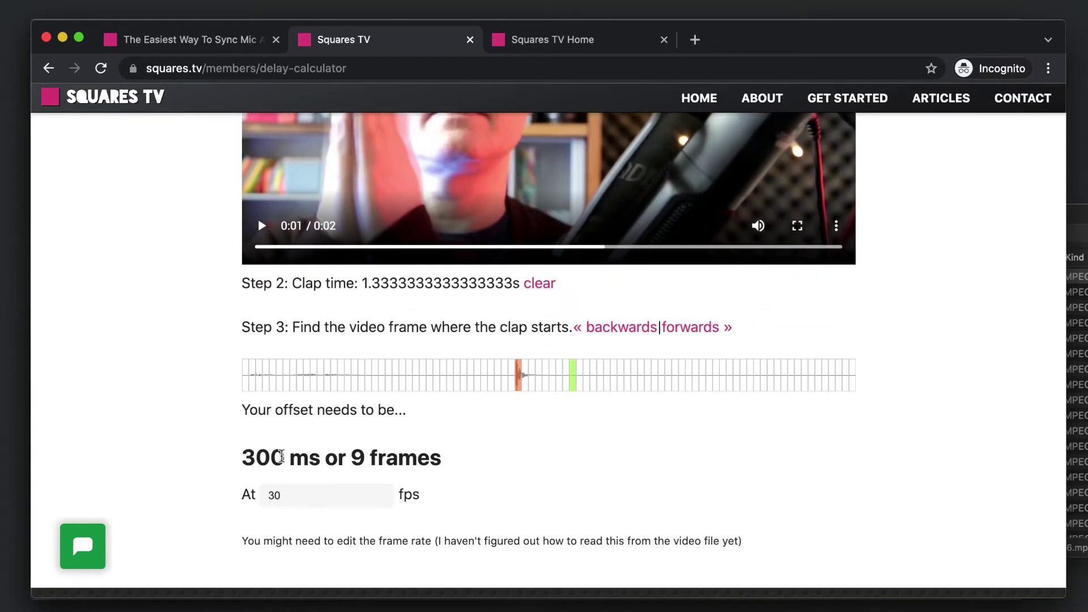
Back in OBS, enter 300 ms as the Mic/Aux Sync Offset in Advanced Audio Properties.
key("super+Tab")
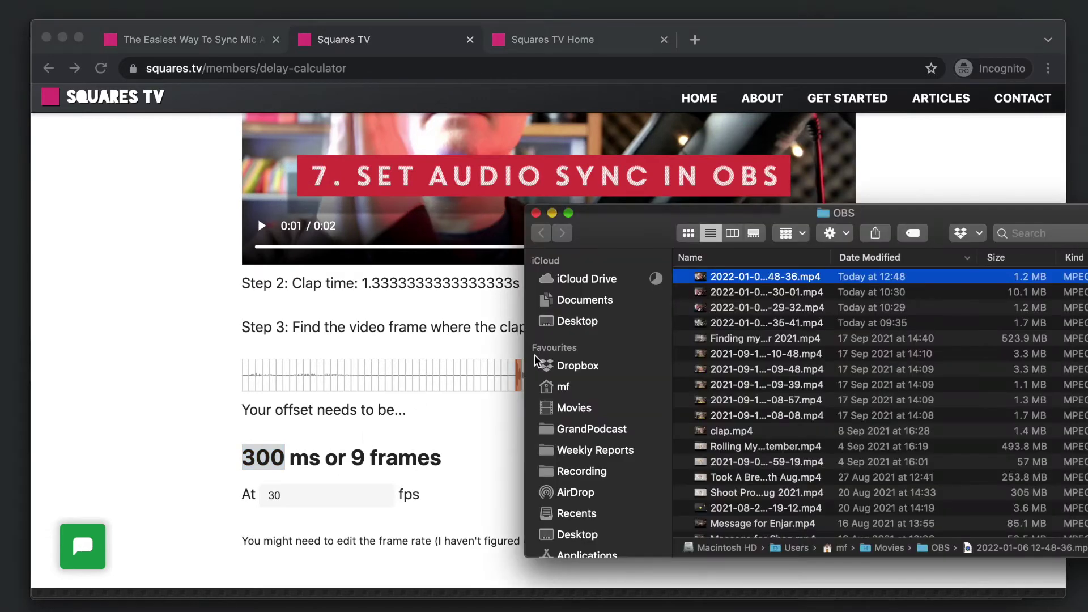
key("super+Tab")
key("super+Tab")
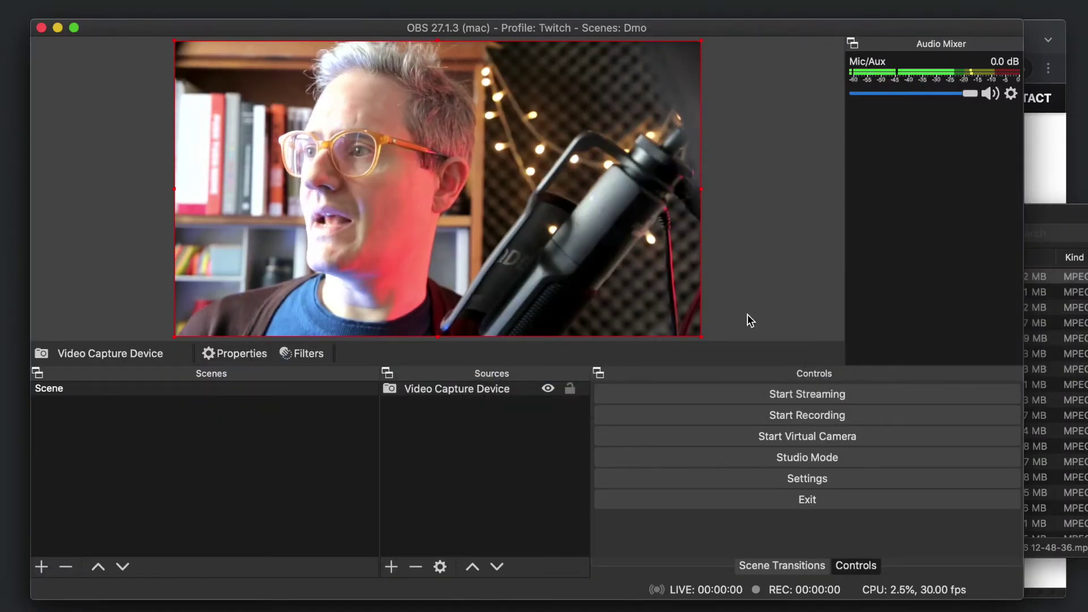
right_click(893, 61)
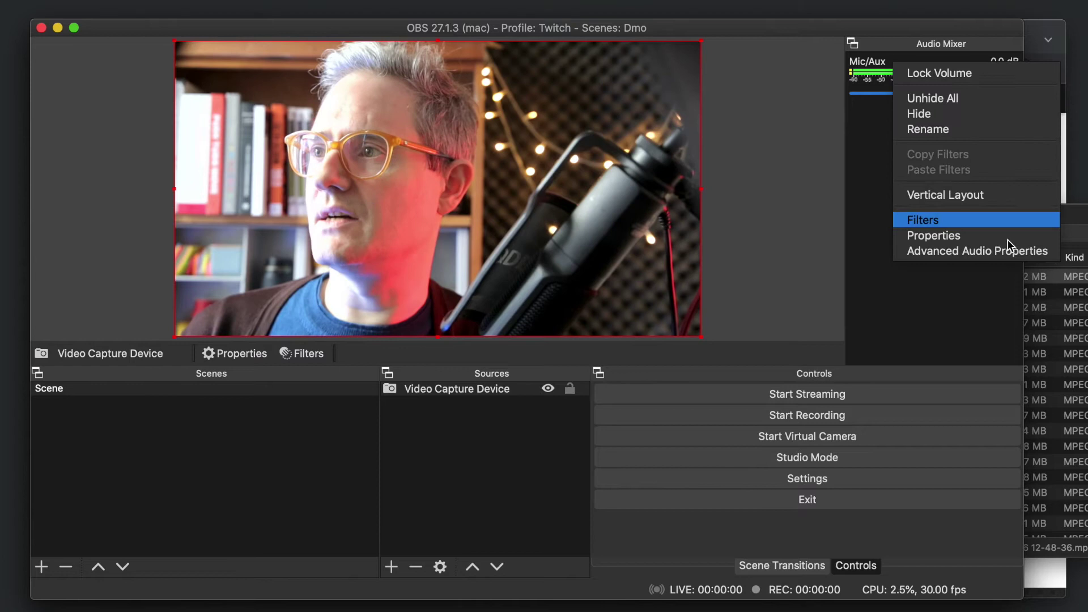
left_click(997, 252)
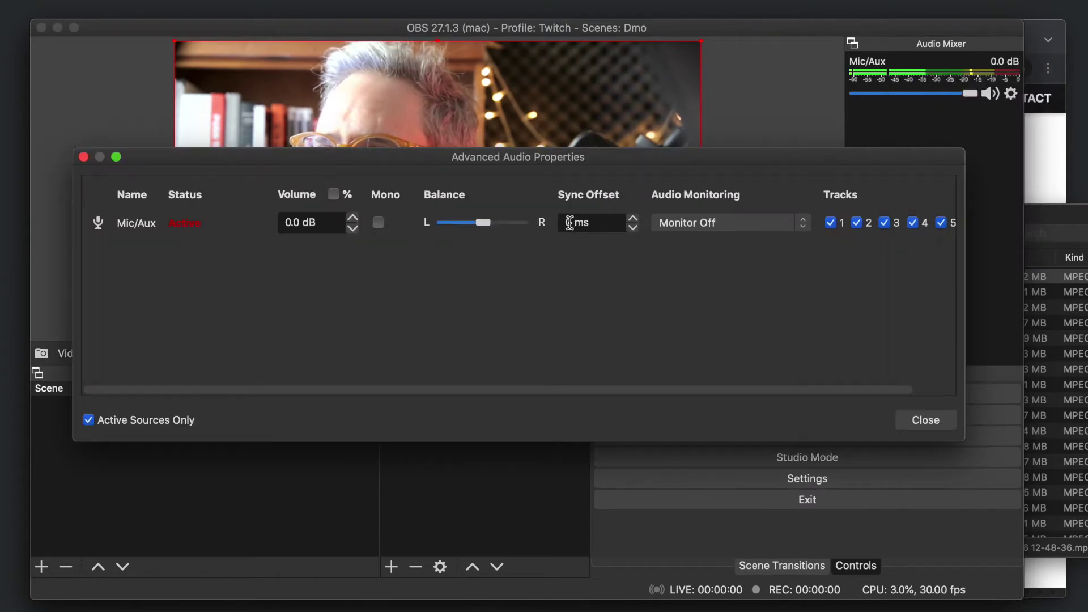
left_click(919, 420)
right_click(892, 76)
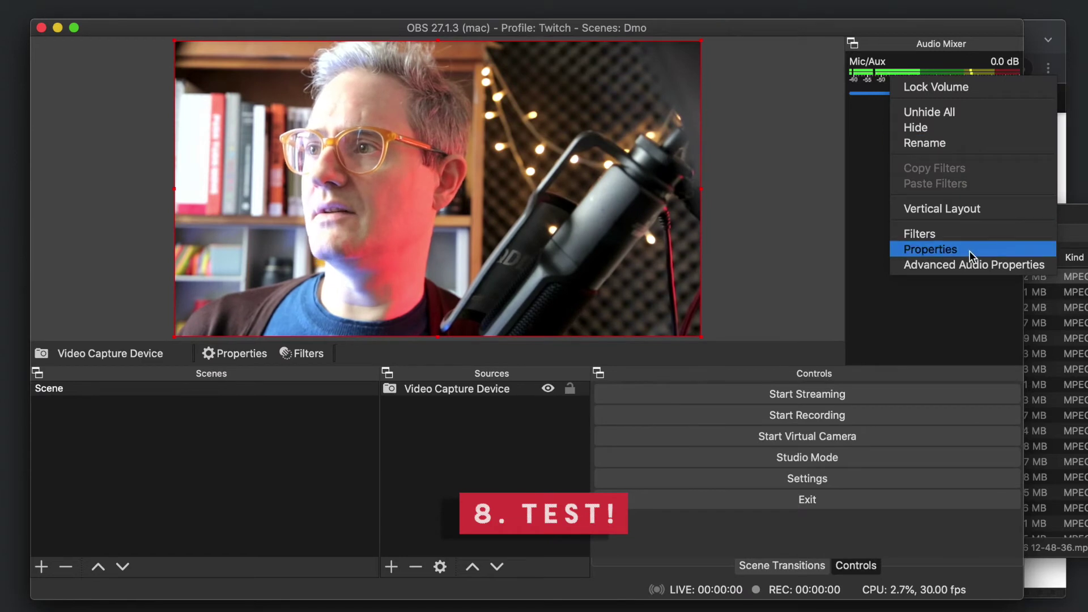
left_click(914, 265)
left_click(920, 419)
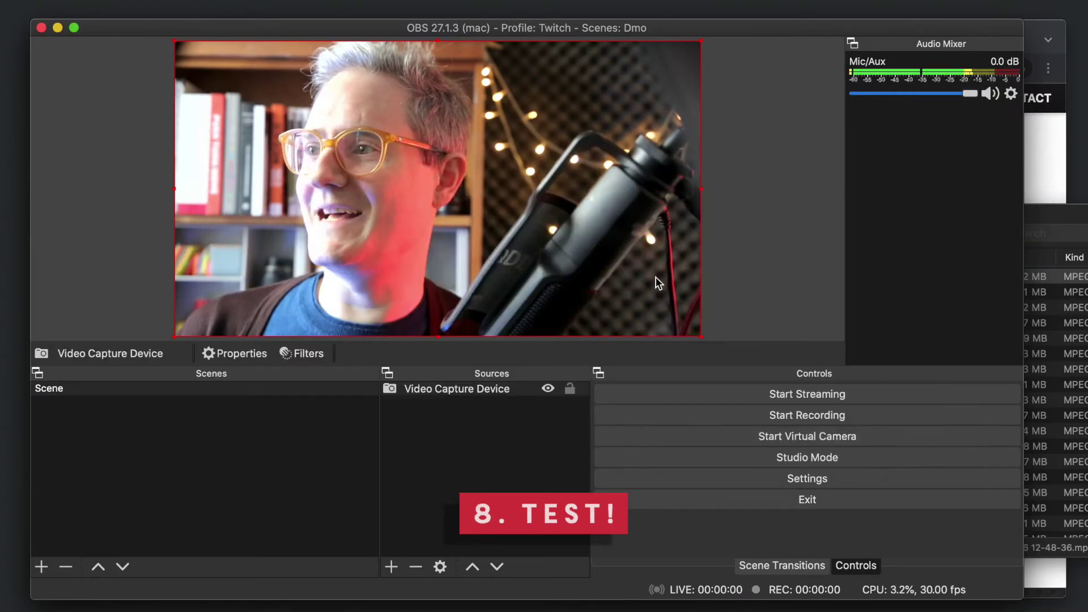
left_click(780, 417)
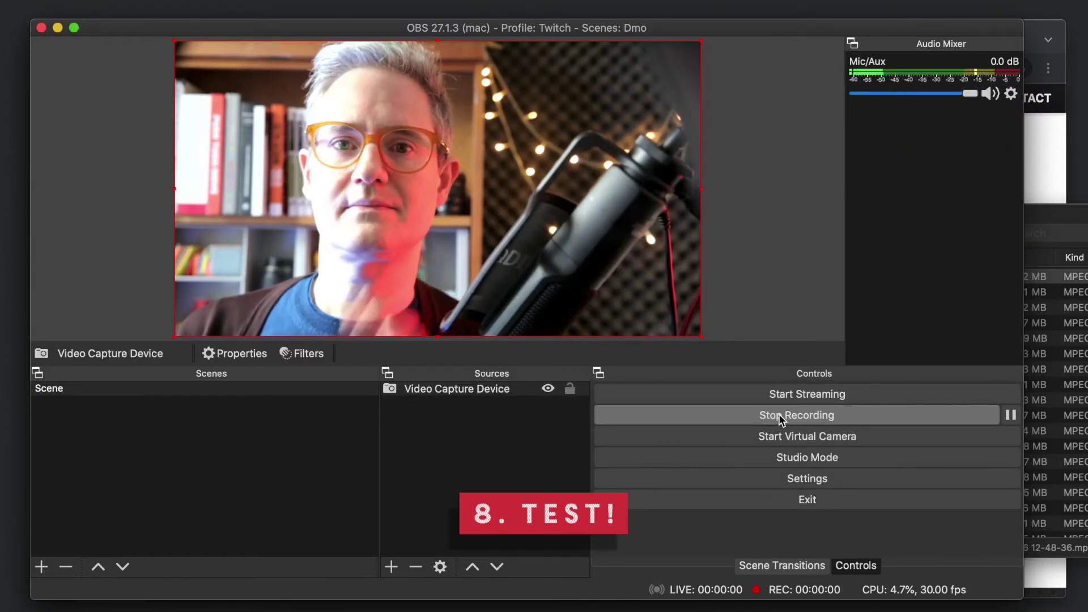
left_click(780, 416)
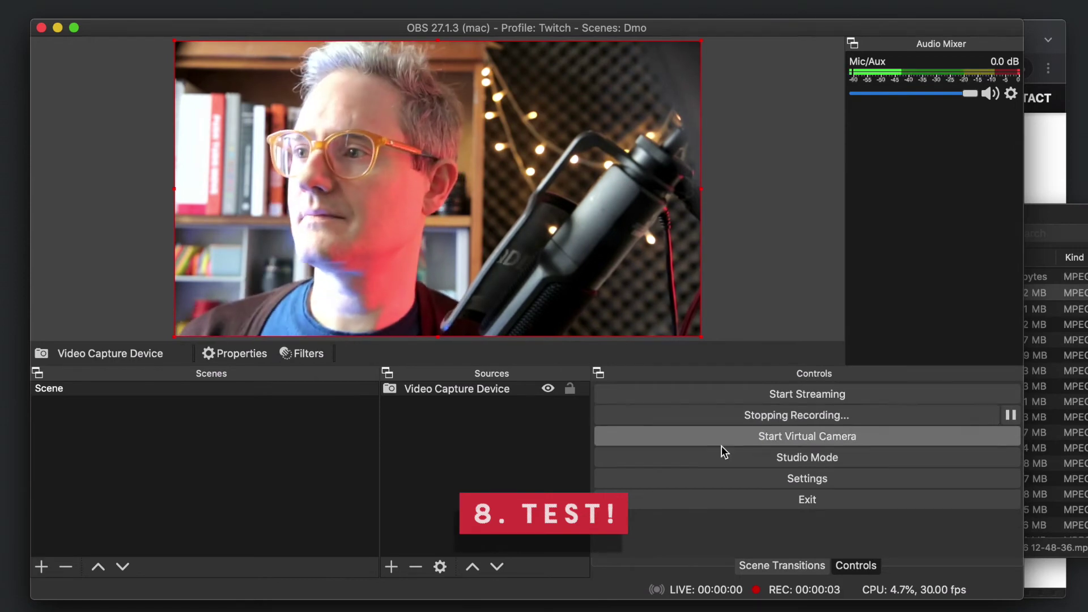
key("super+Tab")
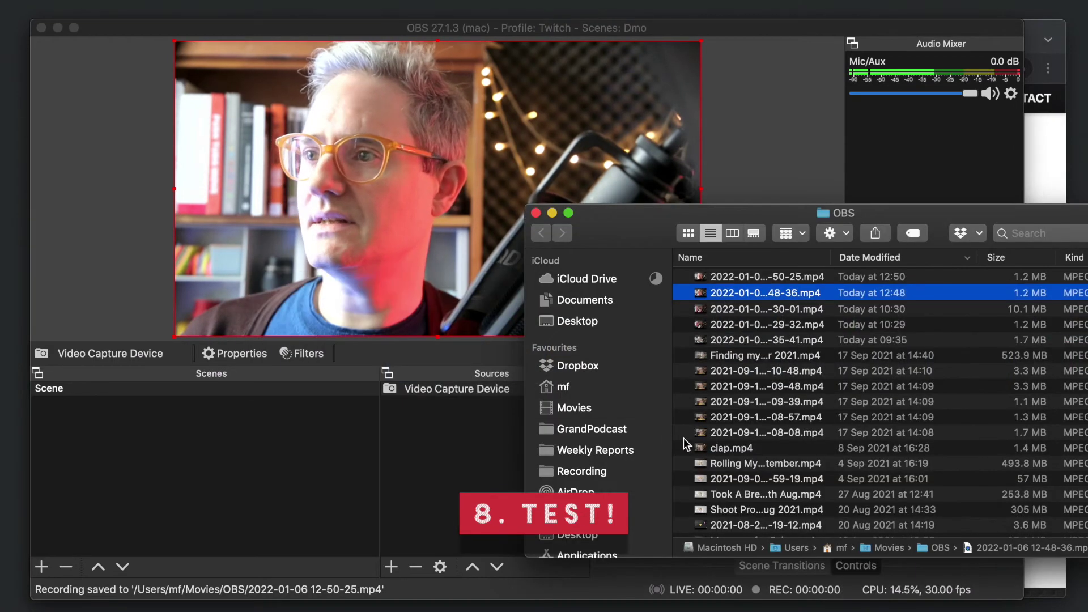